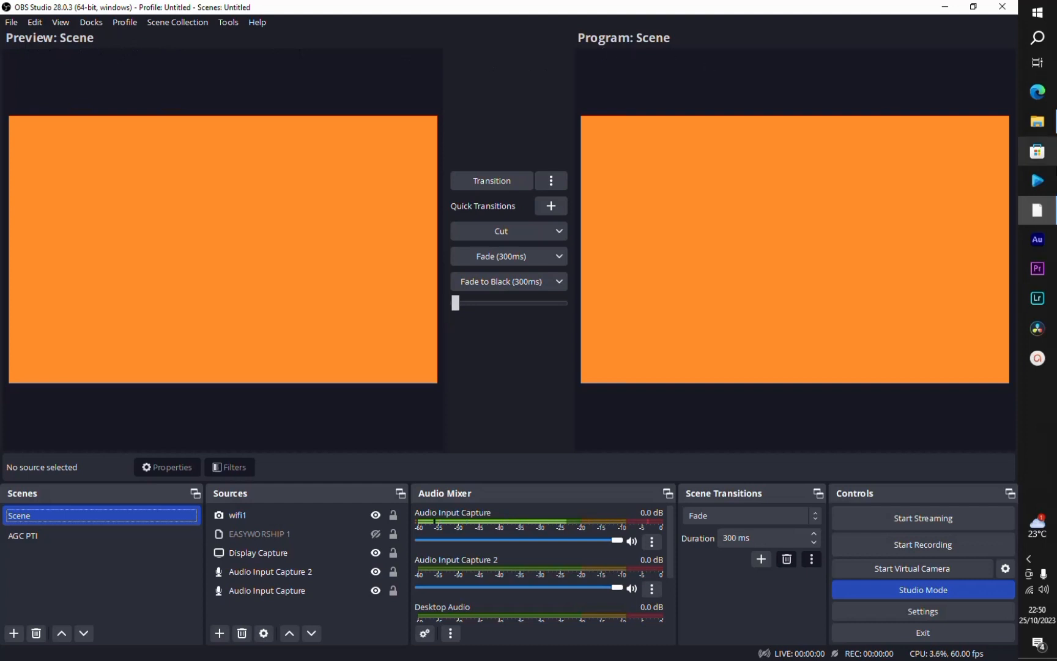
Step: Move the Windows taskbar to the bottom edge of the screen
left_click_drag(1053, 424, 684, 596)
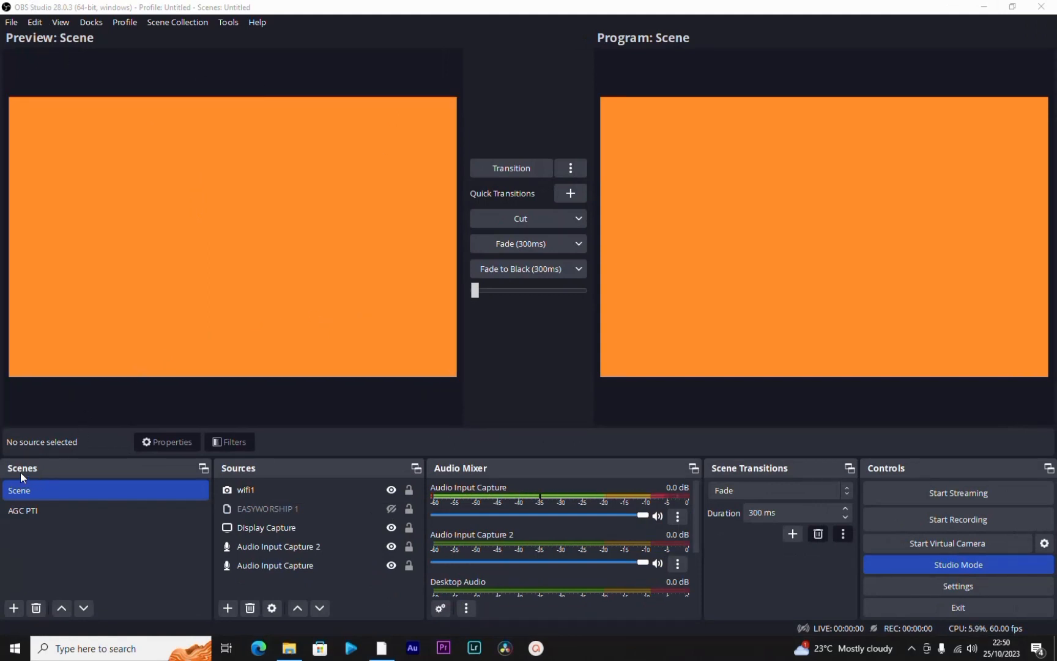
Step: Review the source types that can be added and the existing sources in the scene, including Display Capture and wifi1
left_click(227, 609)
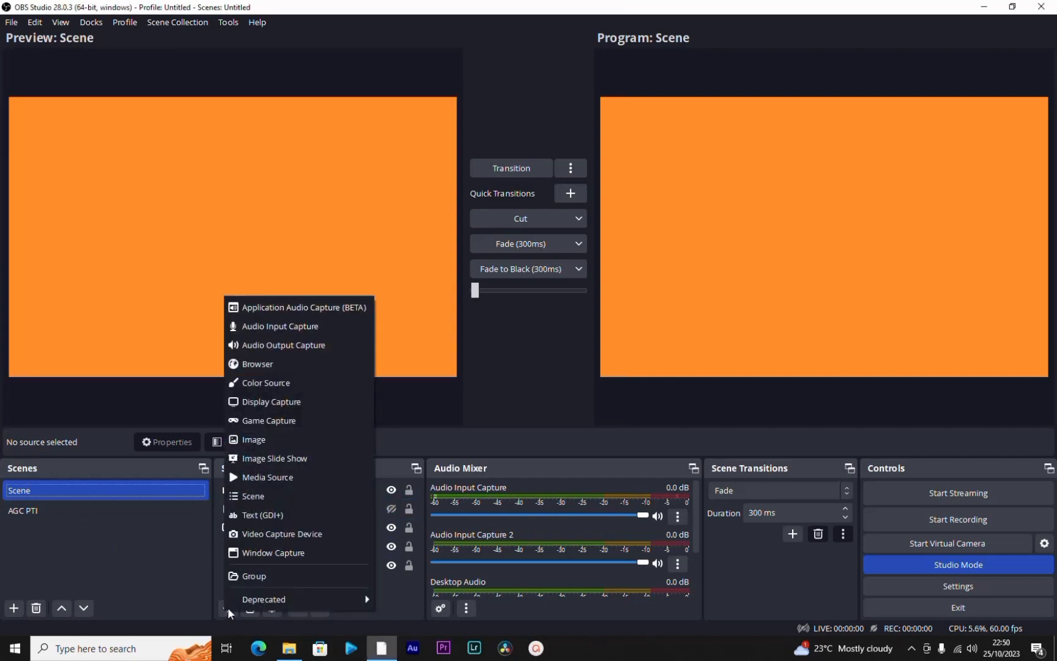
left_click(228, 612)
left_click(204, 605)
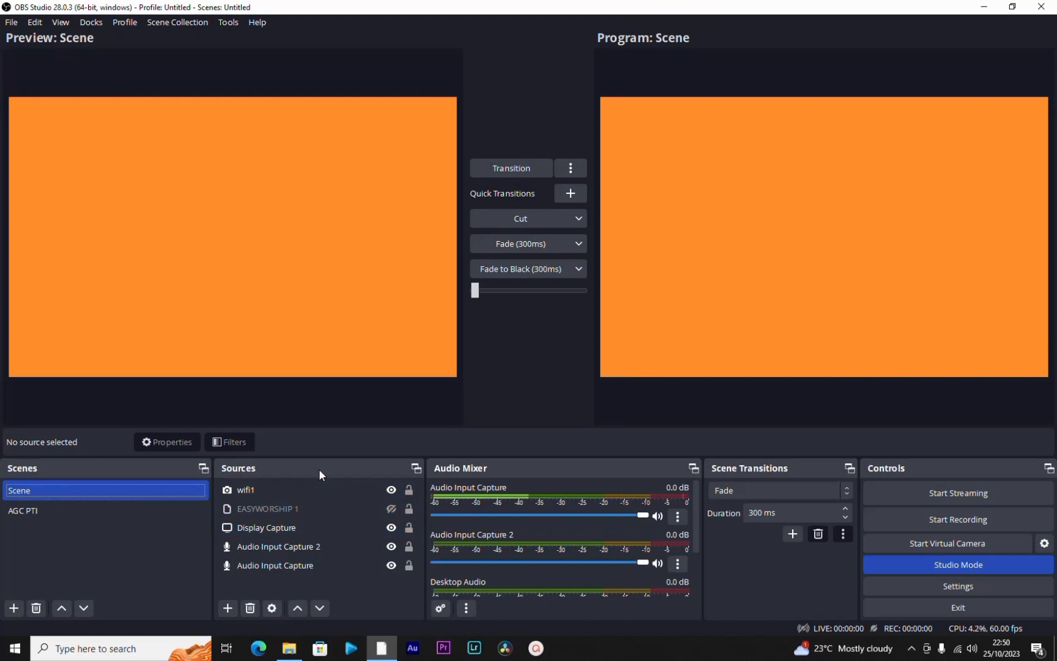
left_click(290, 528)
left_click(286, 581)
left_click(288, 489)
left_click(80, 490)
left_click(300, 565)
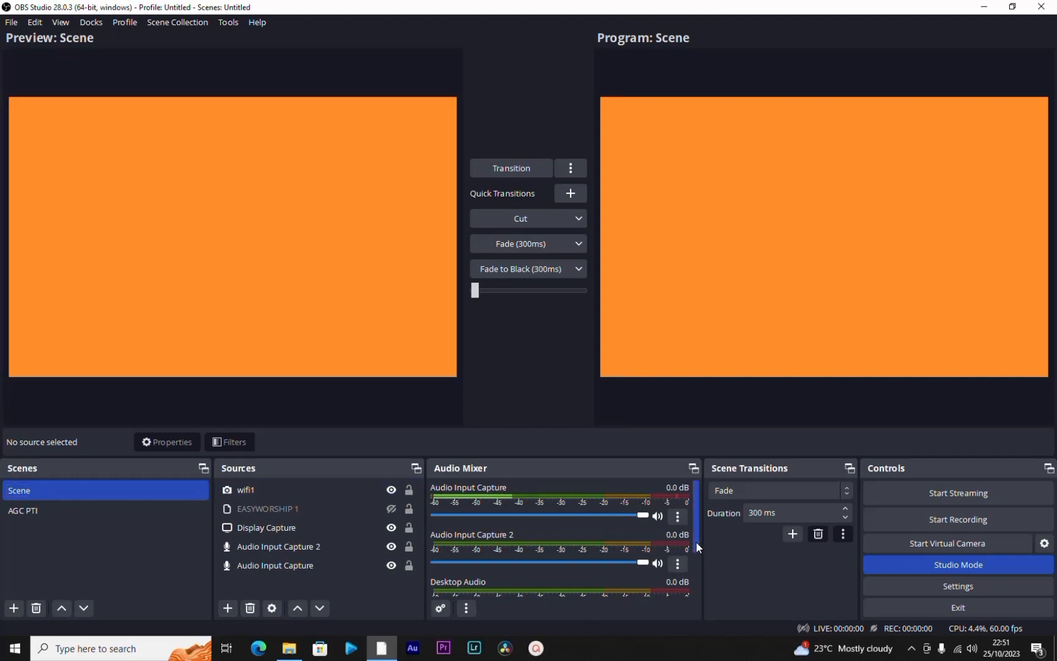
Step: Set the Fade scene transition's duration to 550 ms and turn off Studio Mode
mouse_move(696, 541)
left_mouse_down()
mouse_move(697, 592)
mouse_move(697, 532)
left_mouse_up()
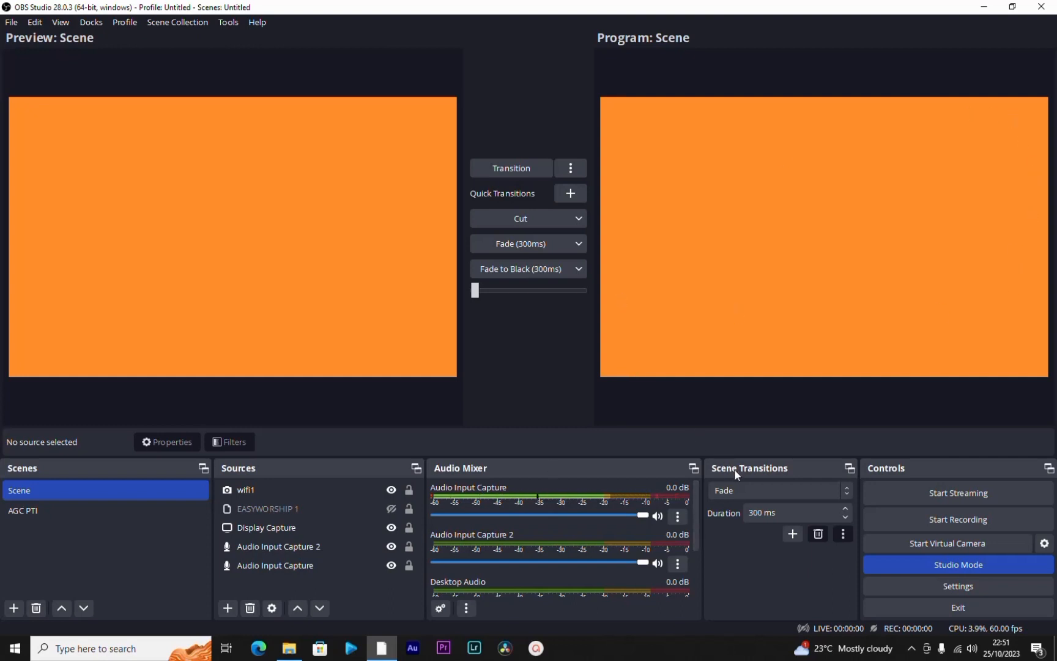
left_click(826, 489)
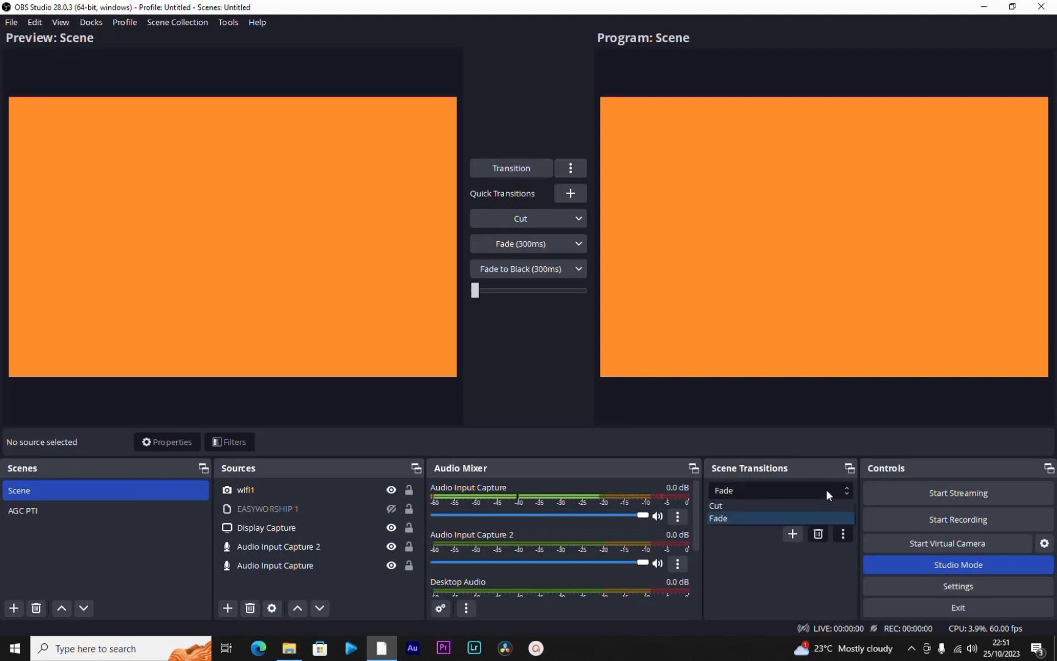
left_click(826, 489)
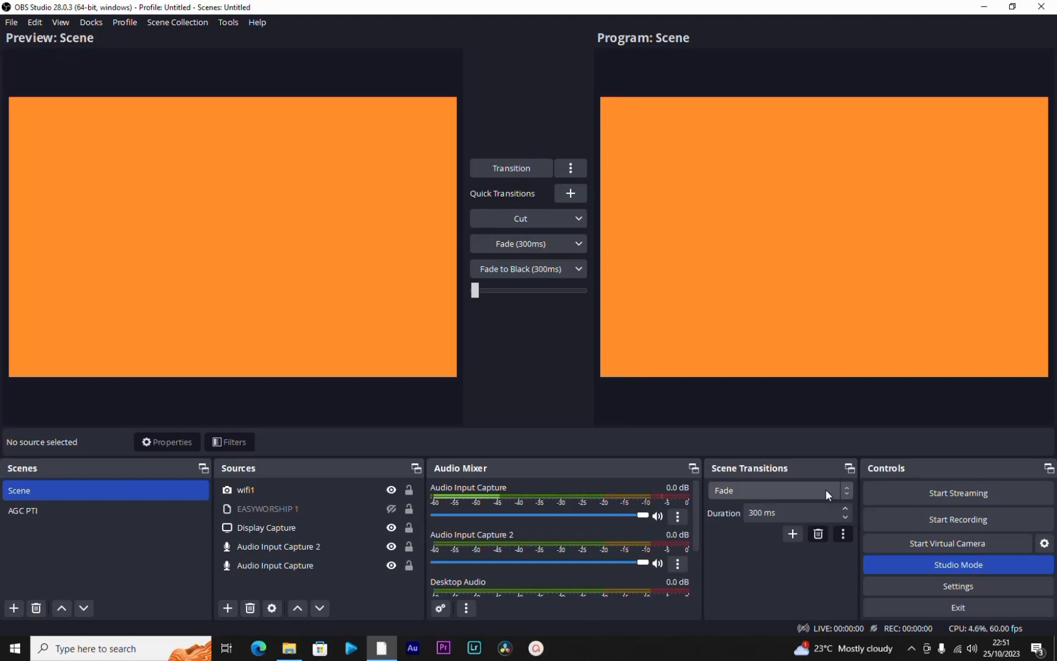
left_click(846, 517)
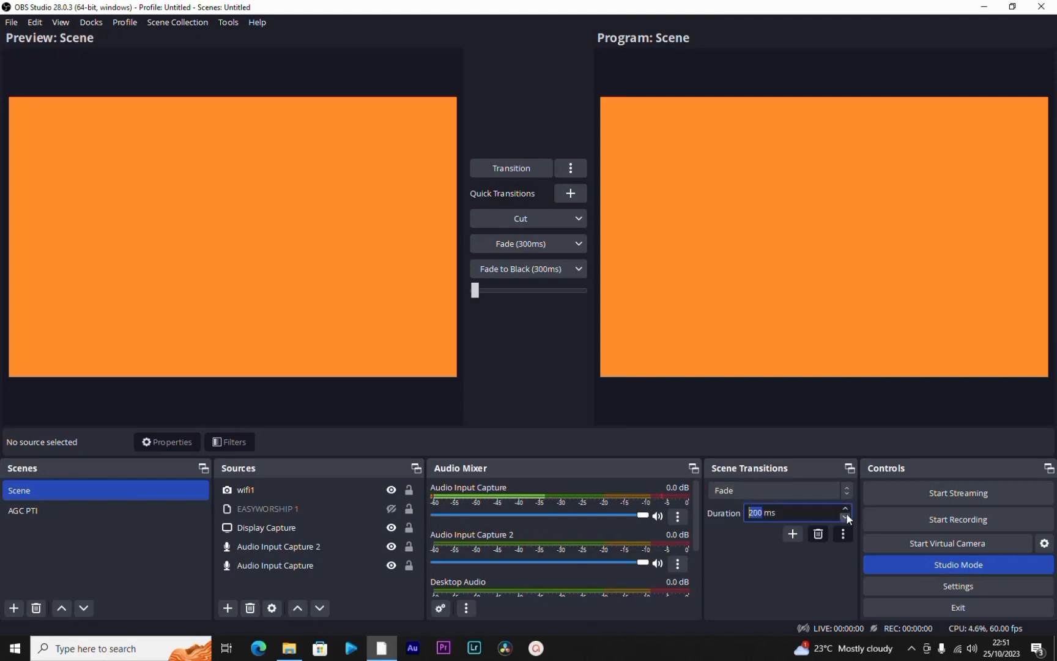
left_click(846, 507)
left_click(846, 508)
left_click(846, 507)
left_click(846, 508)
left_click(846, 508)
left_click(845, 508)
left_click(846, 509)
left_click(941, 567)
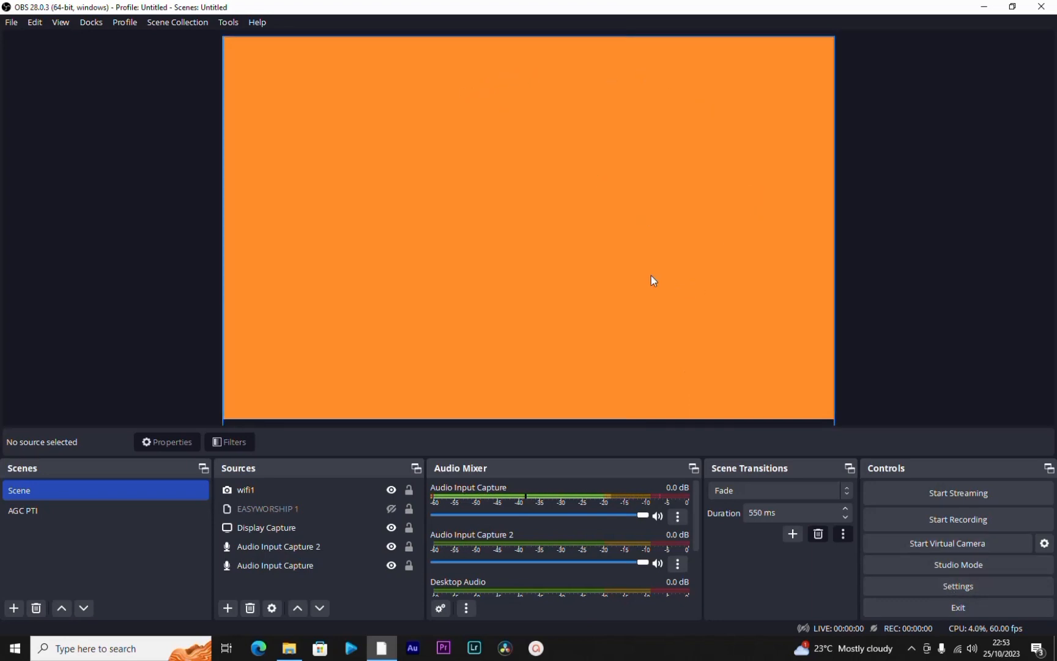
Step: Open the program settings and examine the General options and the list of available streaming services
left_click(949, 583)
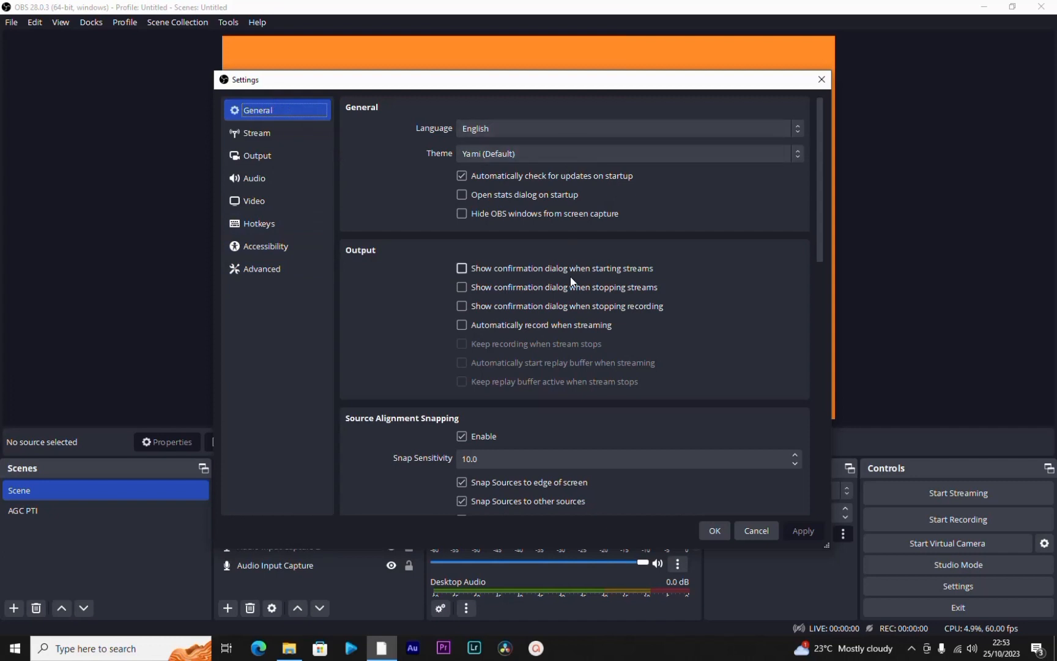
mouse_move(821, 251)
left_mouse_down()
mouse_move(836, 440)
mouse_move(821, 507)
mouse_move(804, 245)
left_mouse_up()
left_click(279, 133)
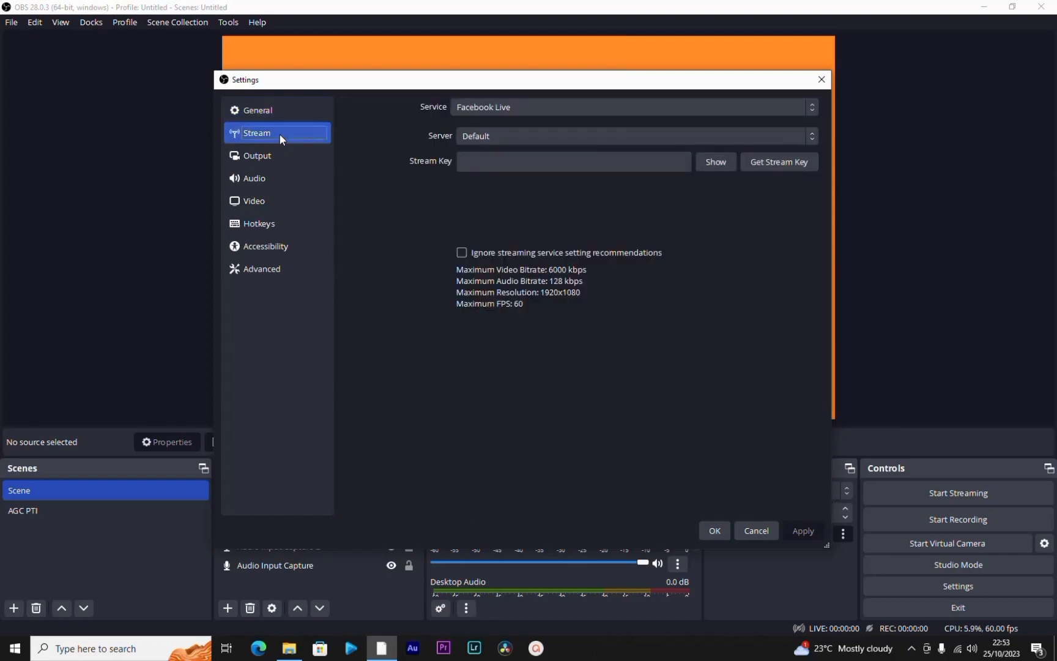
left_click(561, 106)
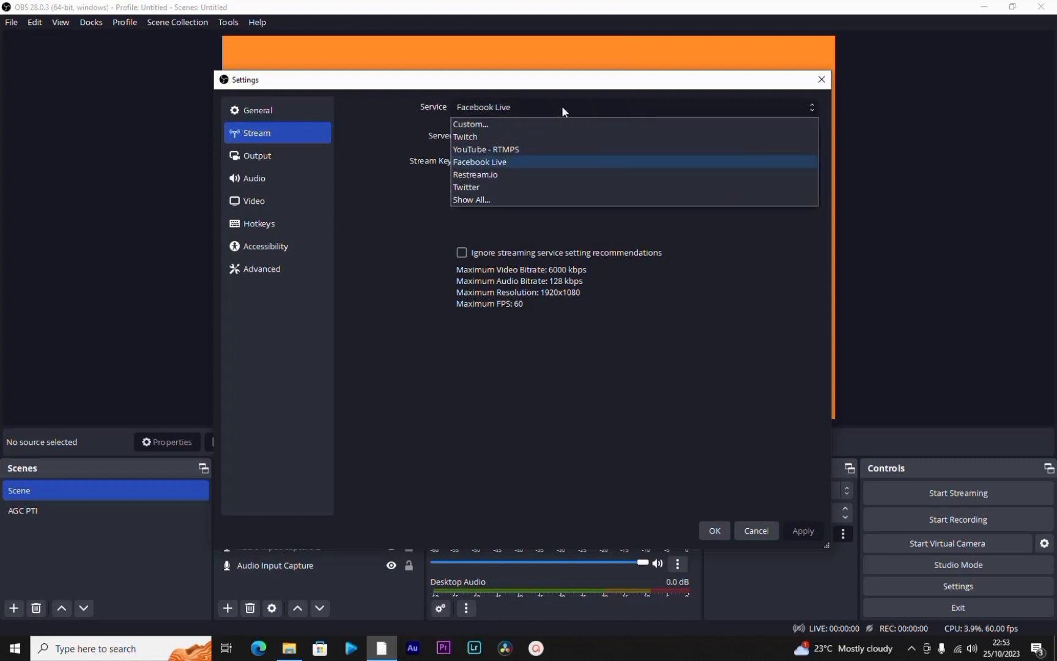
left_click(562, 106)
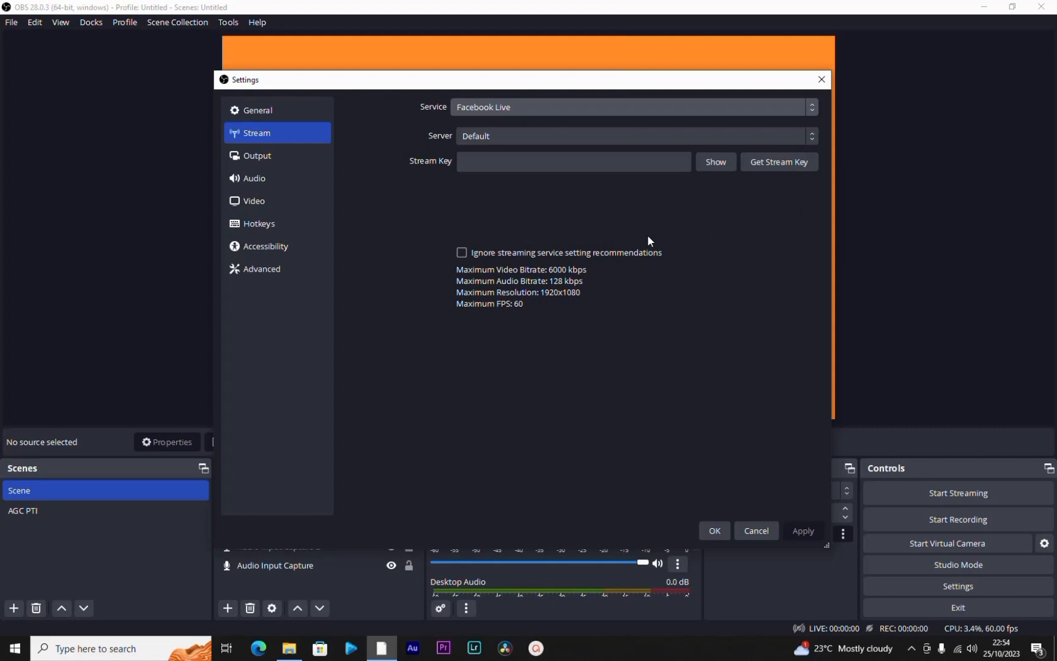
Step: Compare the Simple and Advanced output modes in the Output settings, ending on Simple
left_click(260, 158)
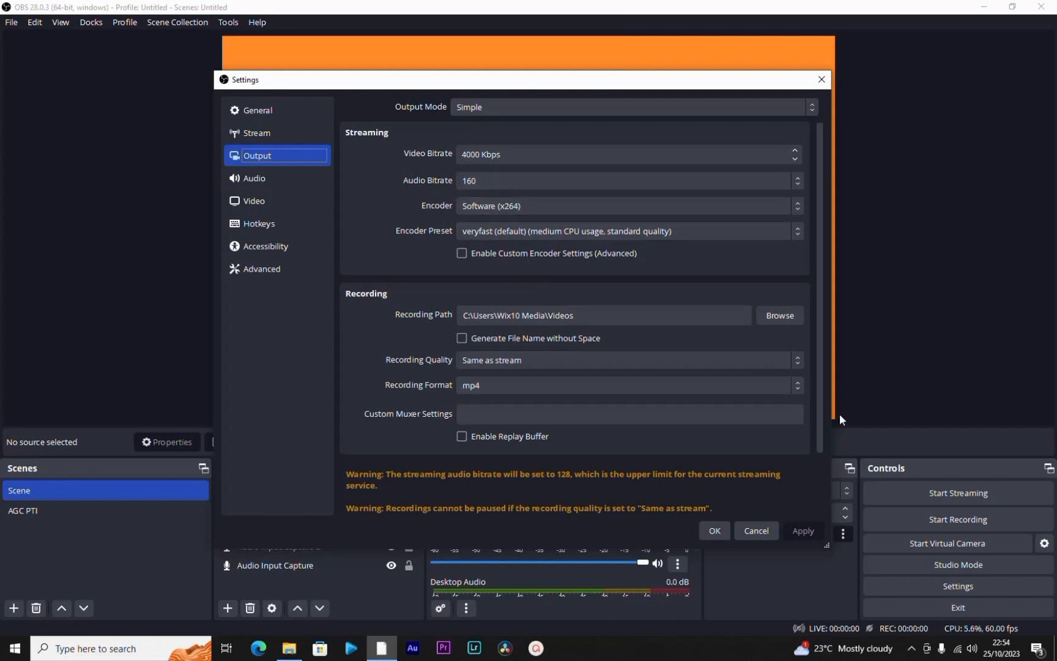
left_click_drag(820, 422, 826, 367)
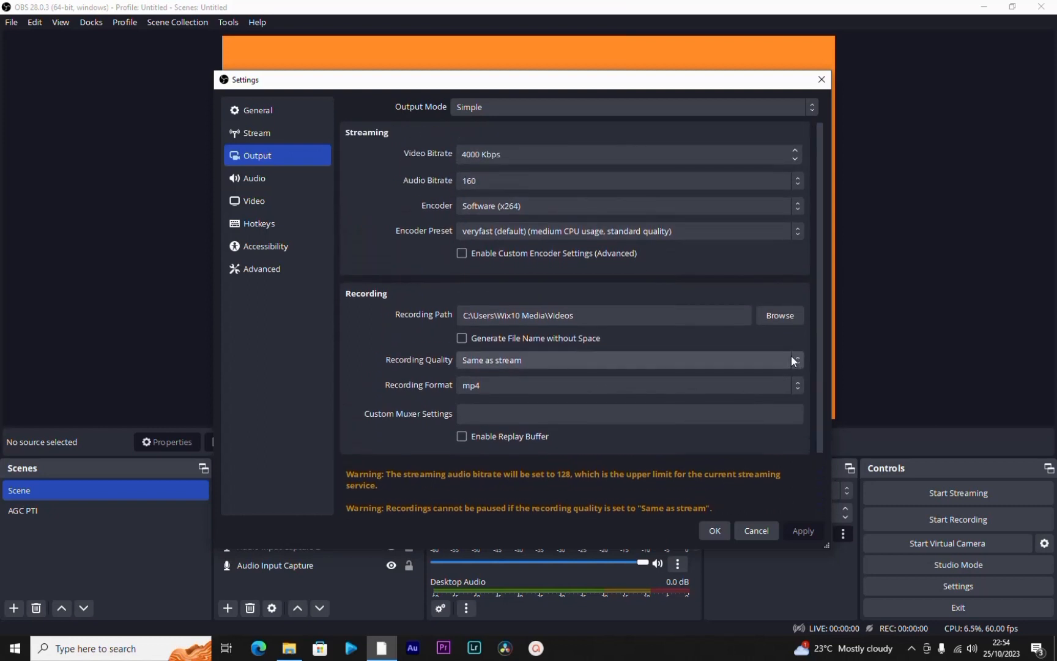
left_click(517, 107)
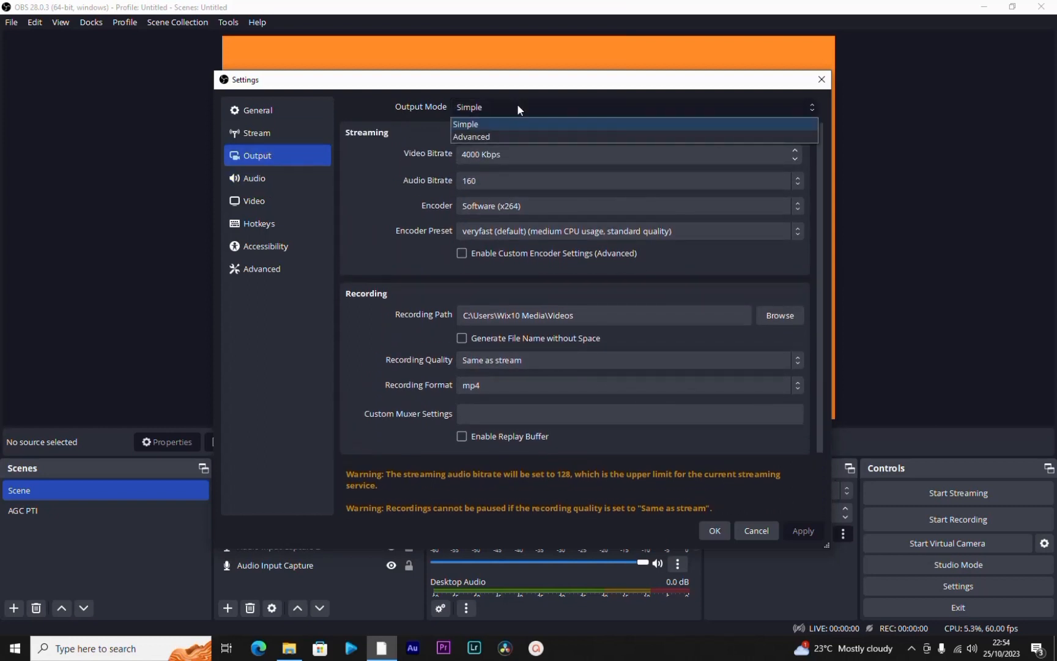
left_click(515, 135)
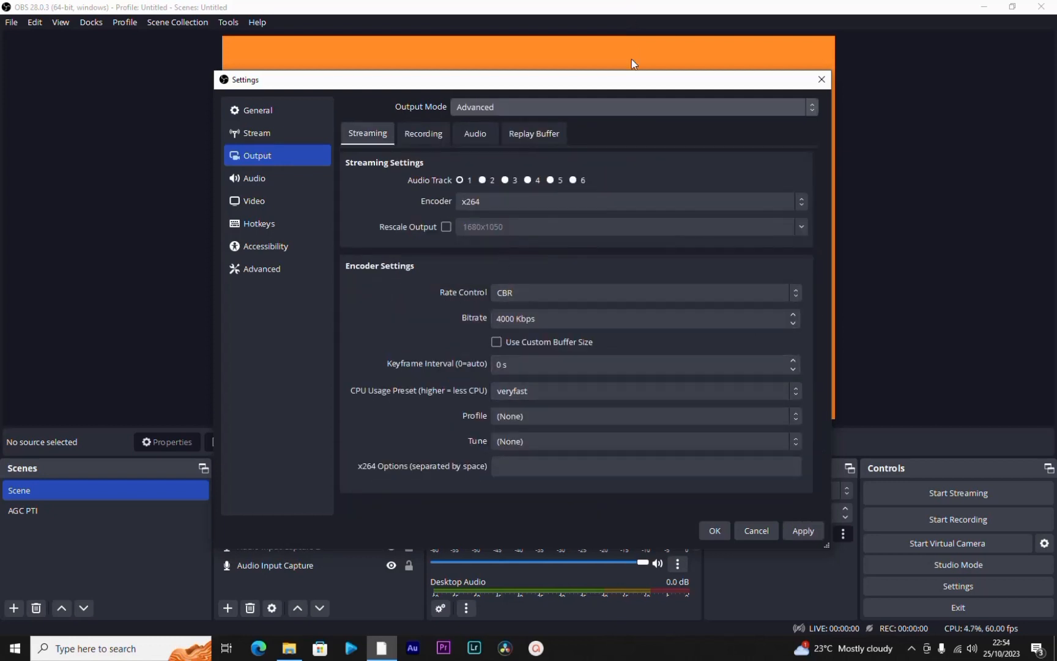
left_click(623, 107)
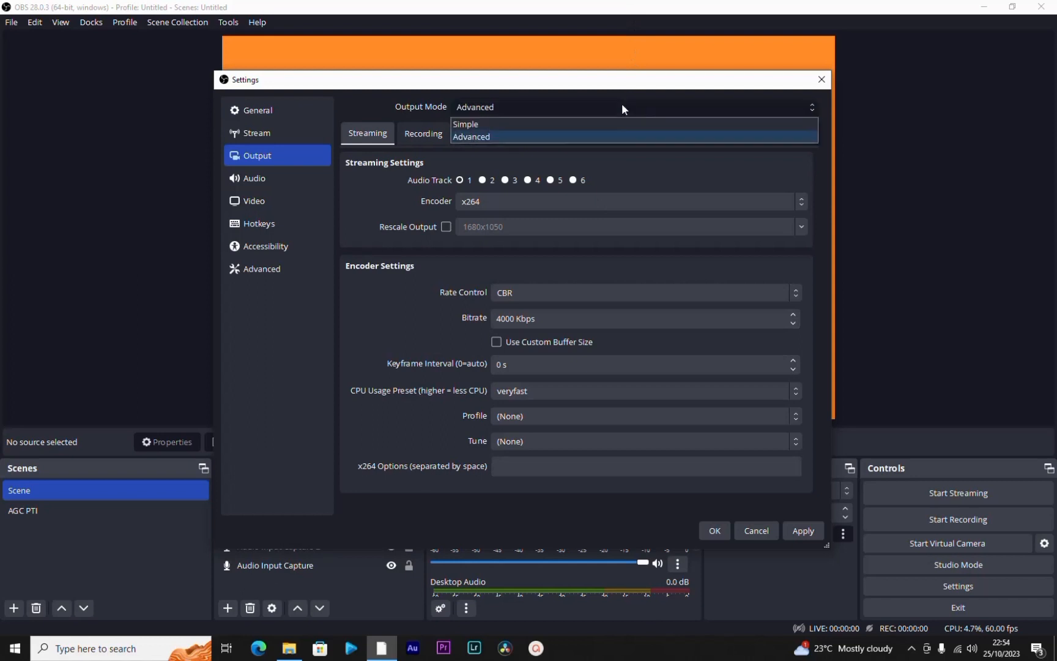
left_click(531, 126)
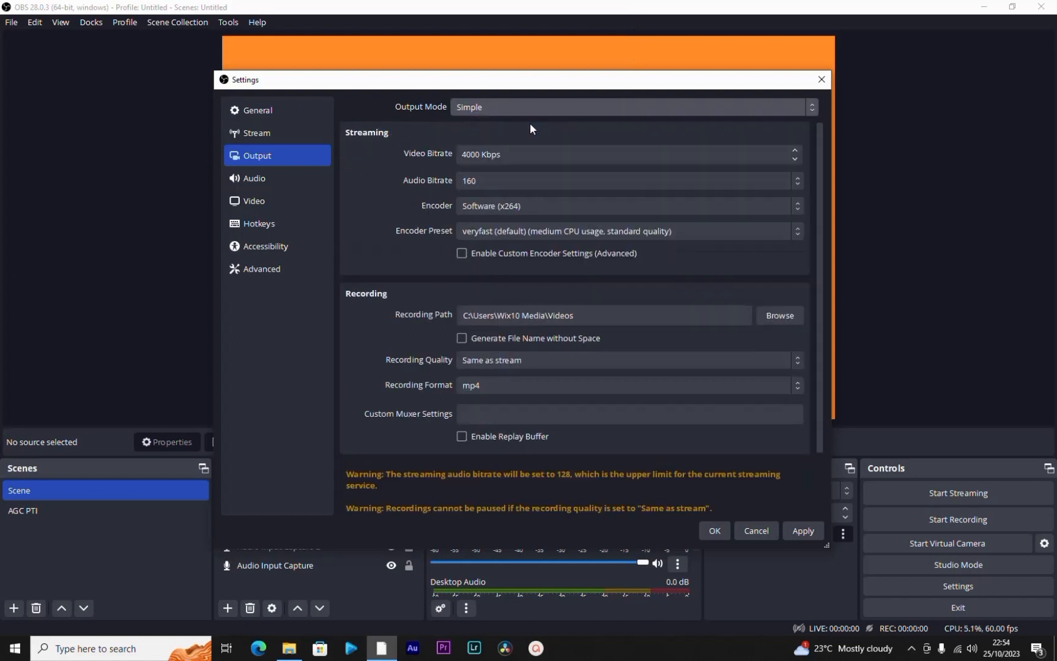
Step: Examine the audio settings and the available output resolutions and common FPS values in the video settings
left_click(264, 175)
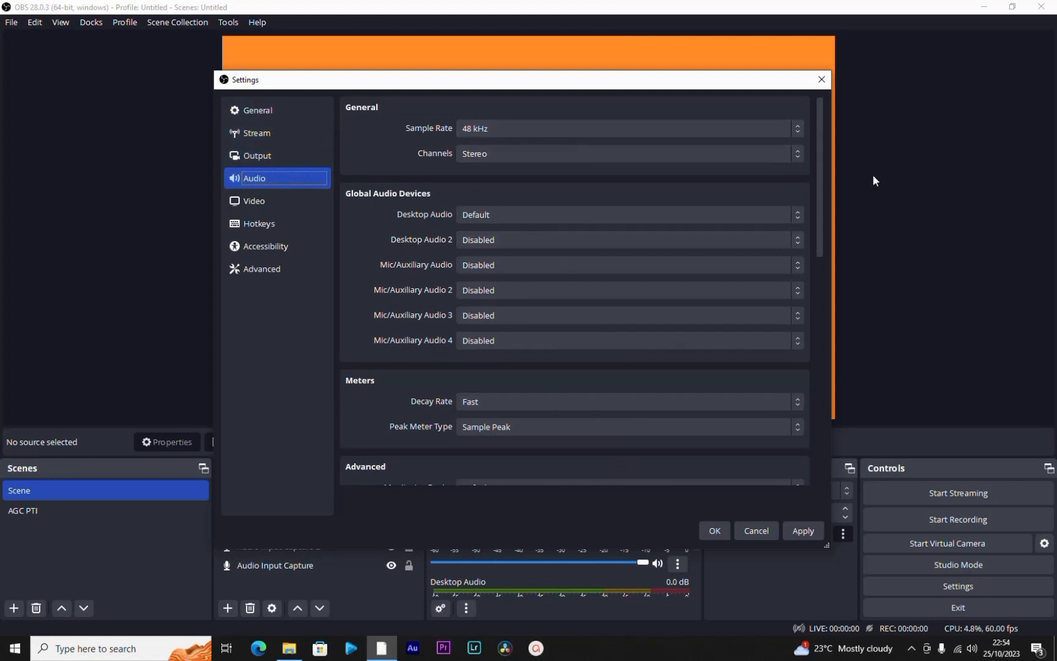
left_click_drag(823, 220, 842, 290)
left_click(269, 202)
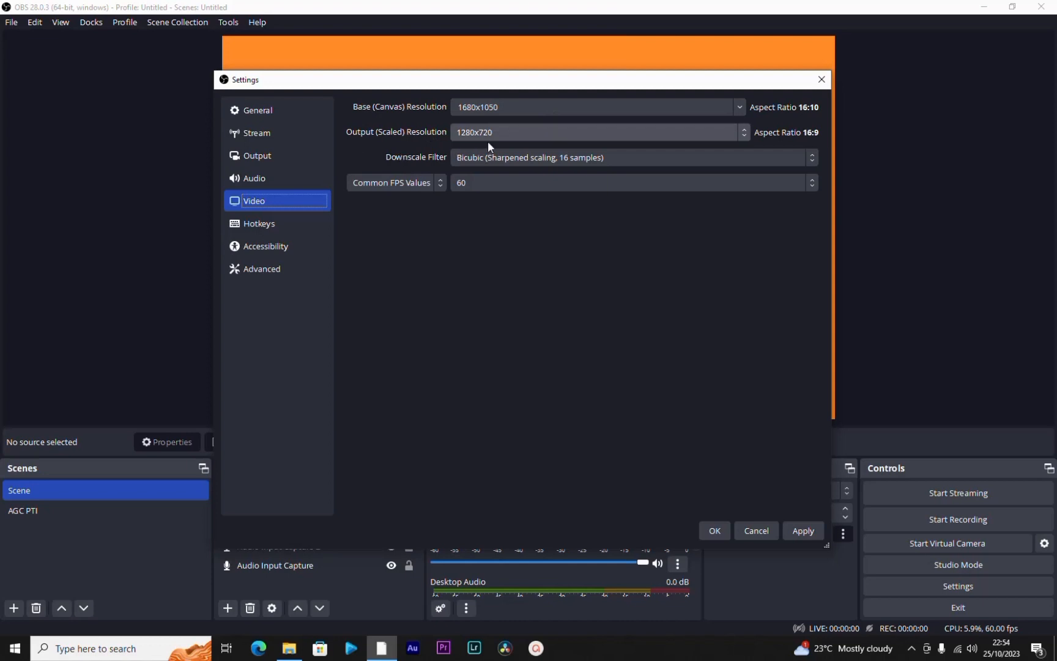
left_click(661, 134)
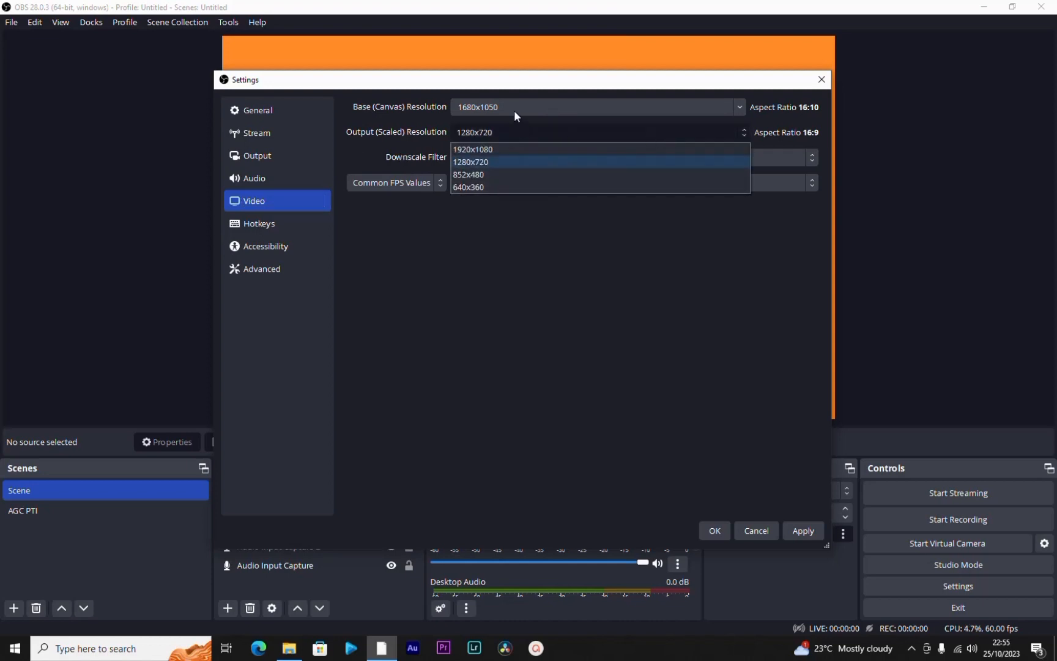
left_click(504, 162)
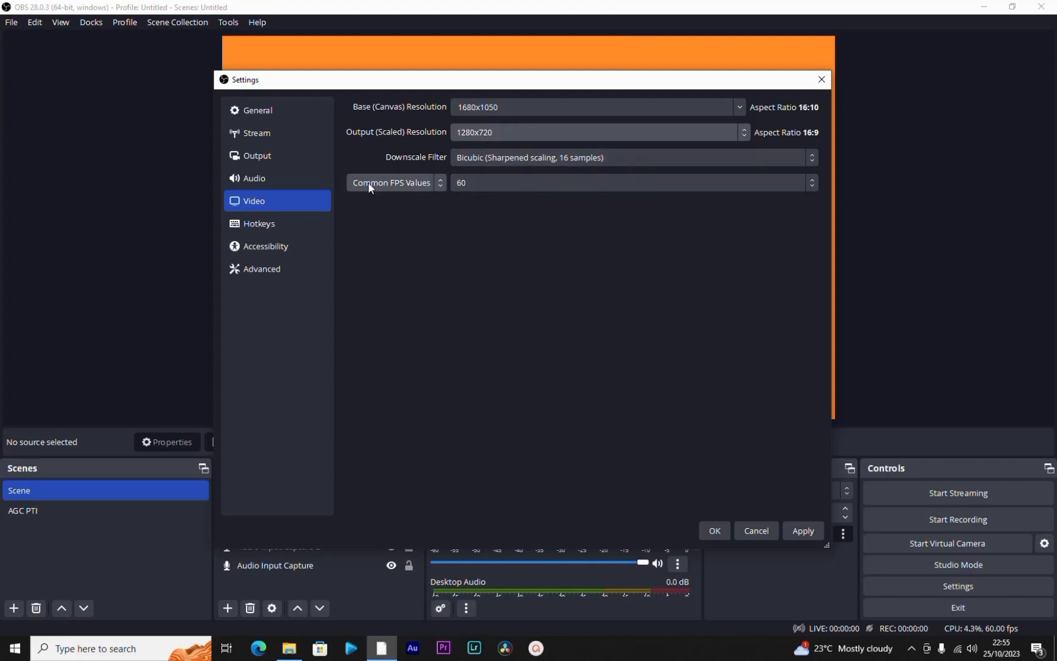
left_click(554, 181)
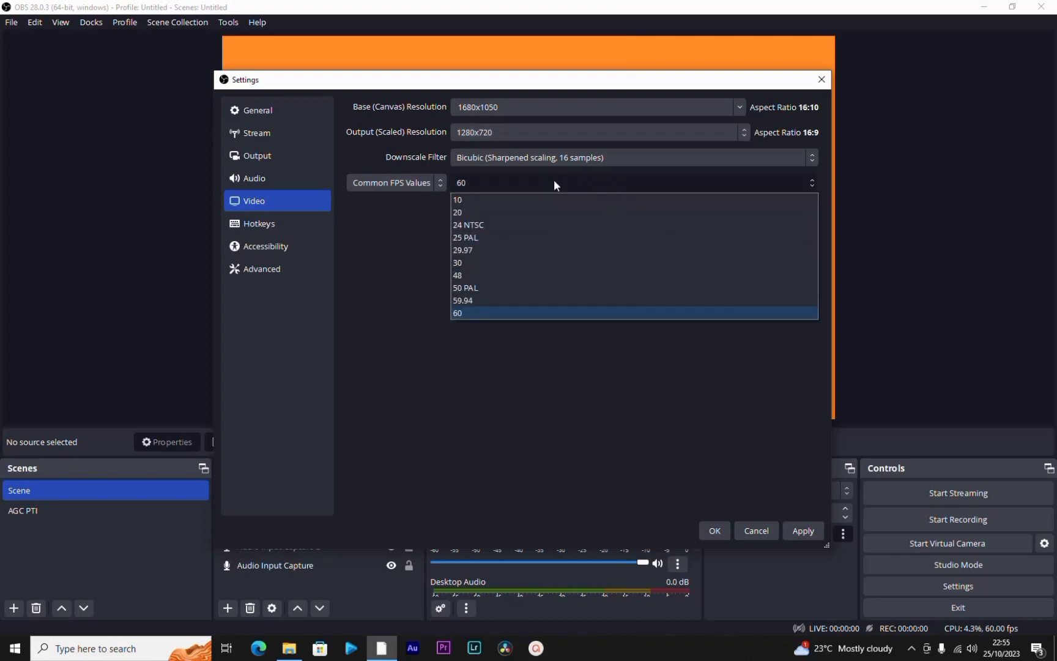
left_click(555, 181)
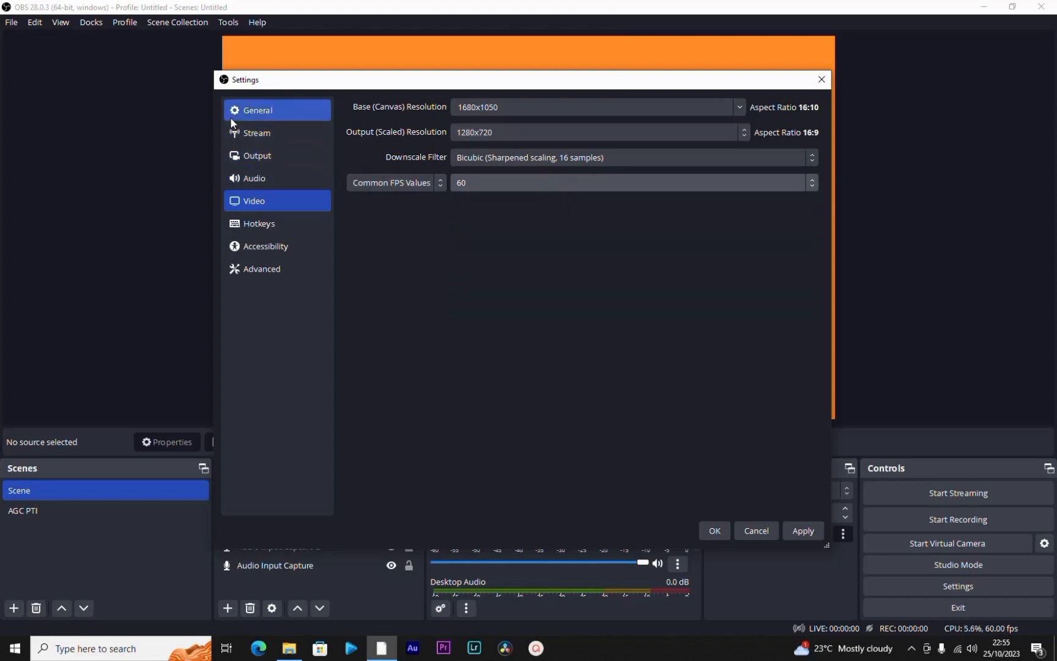
Step: Set the Start Streaming hotkey to Backspace in the Hotkeys settings
left_click(259, 227)
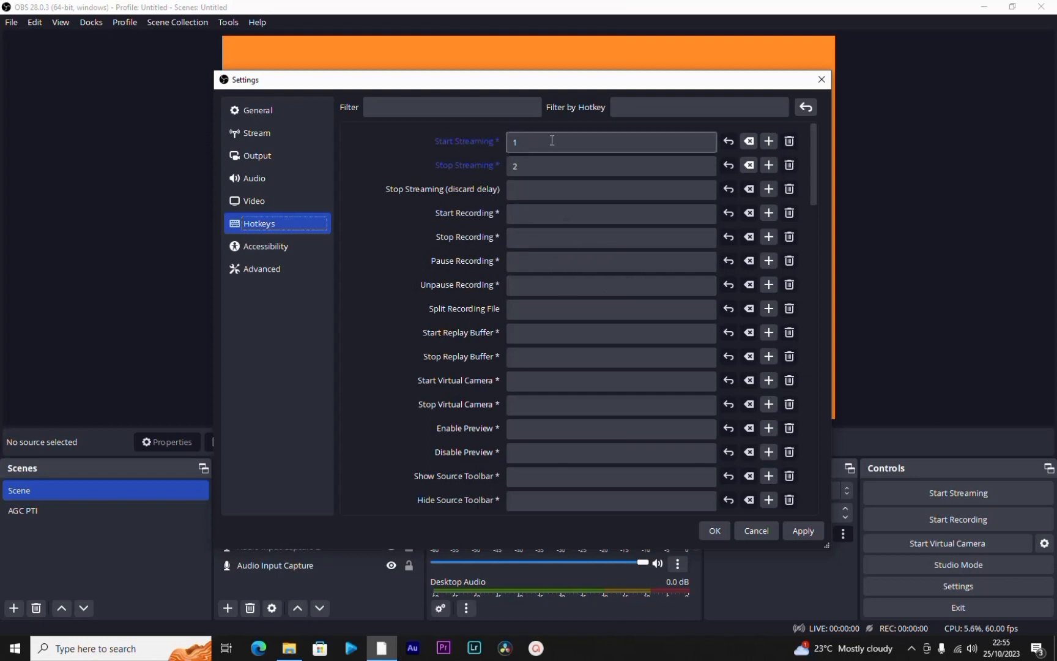
left_click(557, 141)
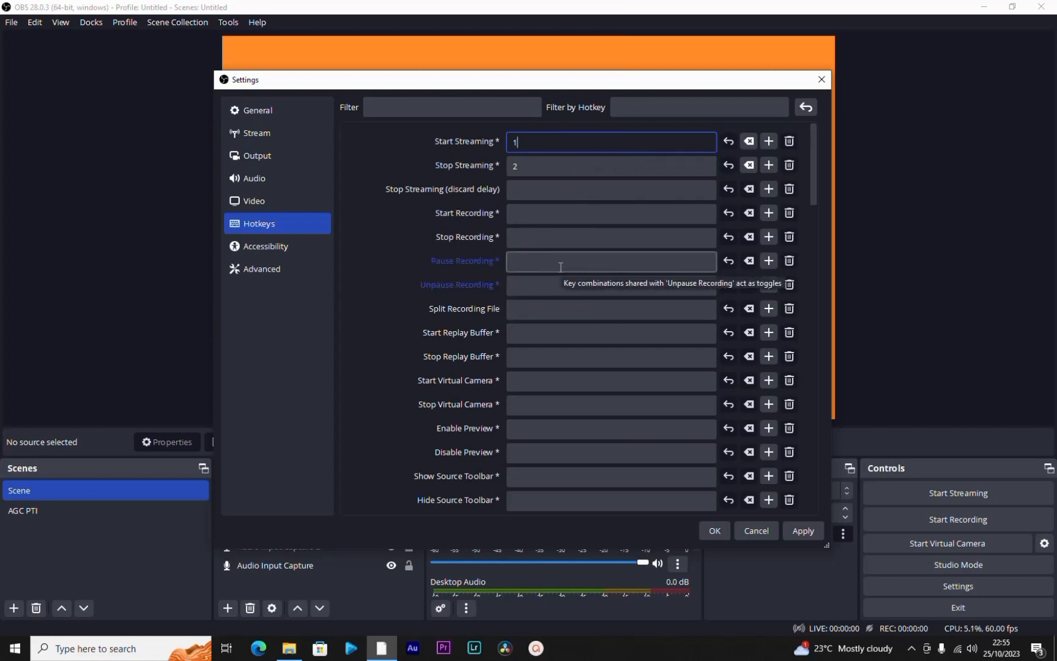
key("ctrl")
key("l")
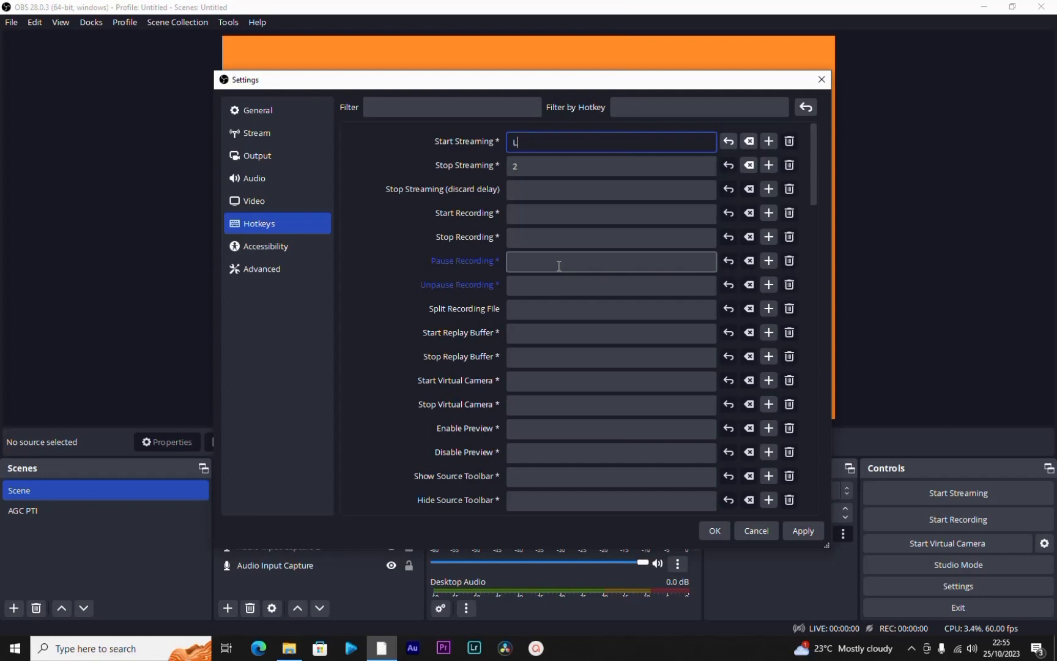
key("BackSpace")
key("ctrl")
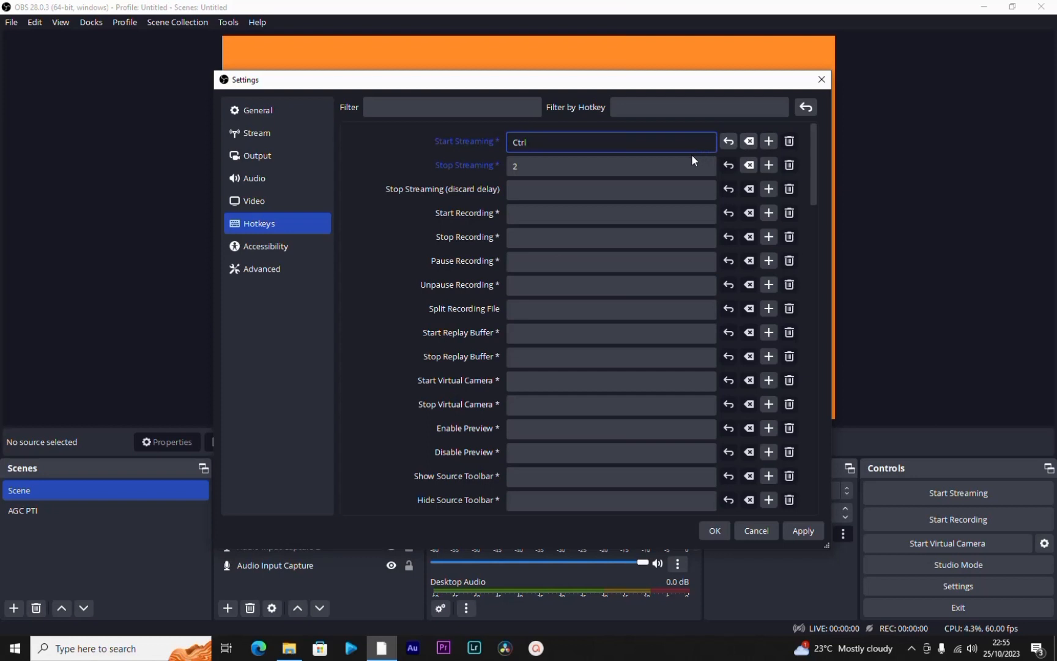
key("l")
key("BackSpace")
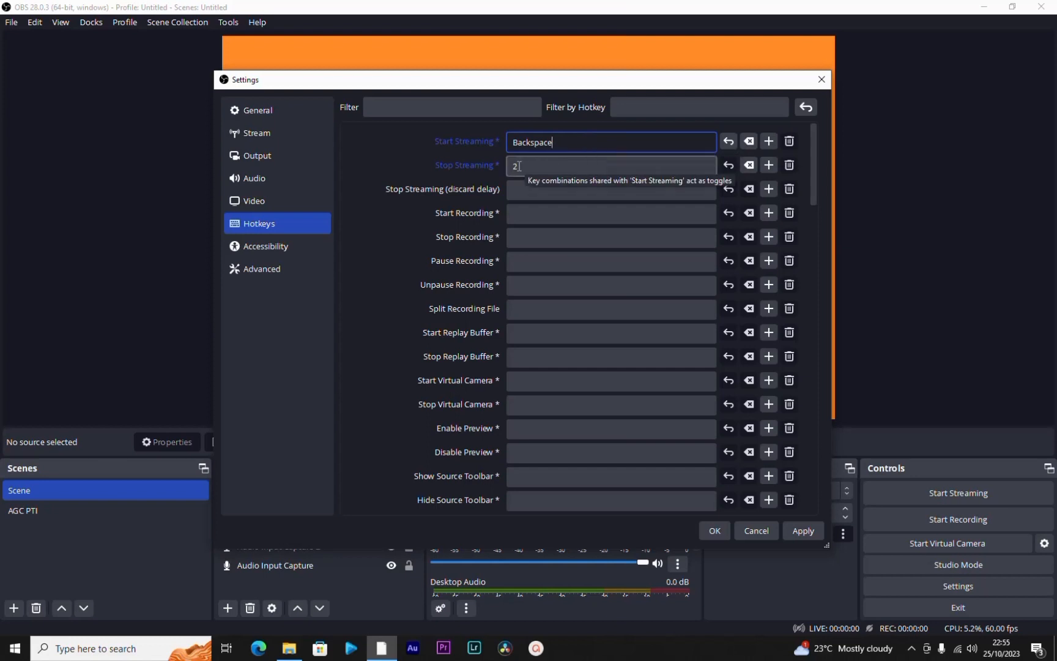
left_click(509, 166)
left_click(567, 143)
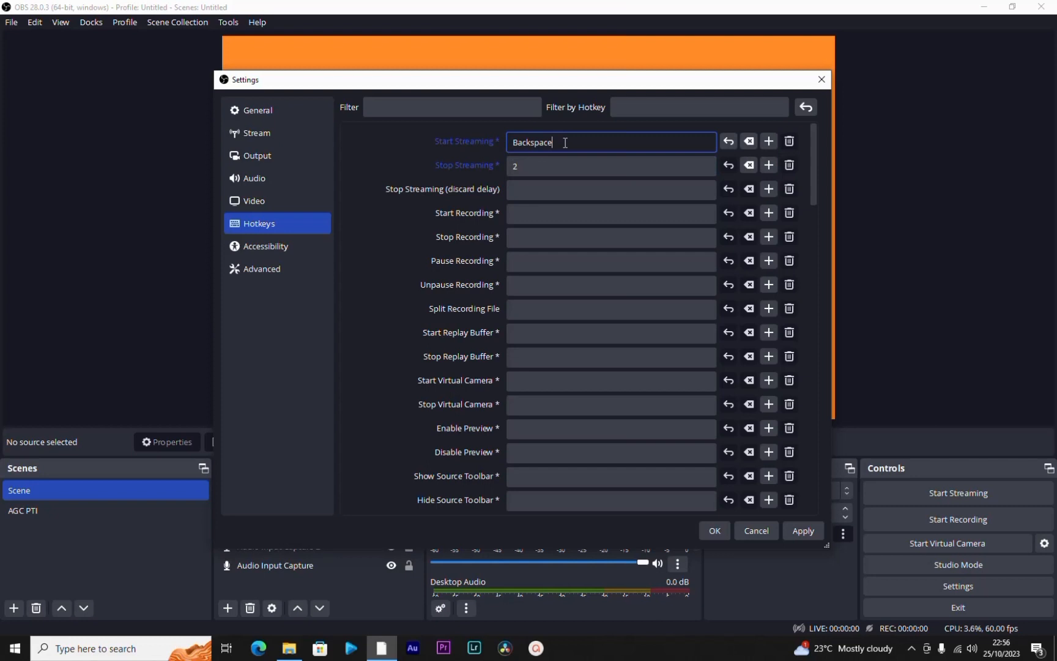
Step: Set the Stop Streaming hotkey to the apostrophe
left_click(545, 165)
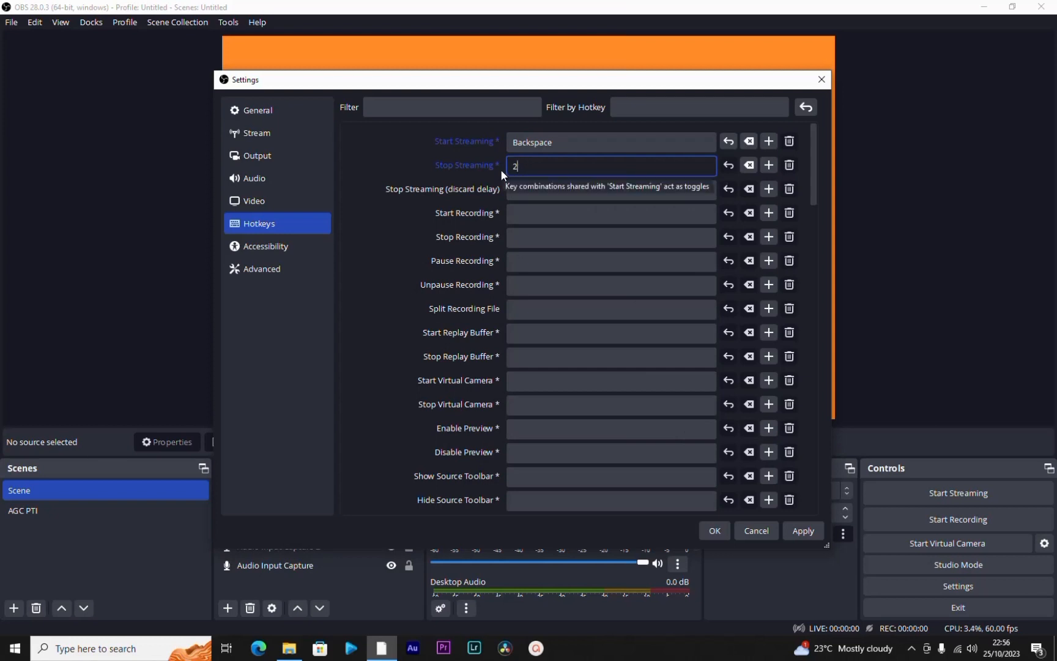
key("1")
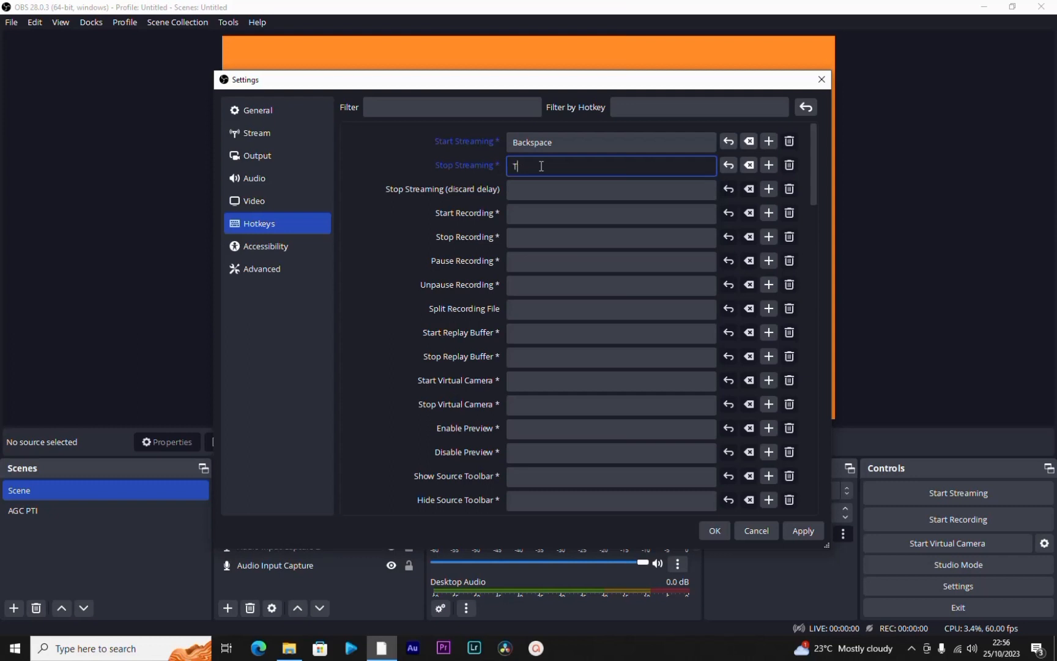
key("g")
key("space")
key("c")
key("x")
key("BackSpace")
key("apostrophe")
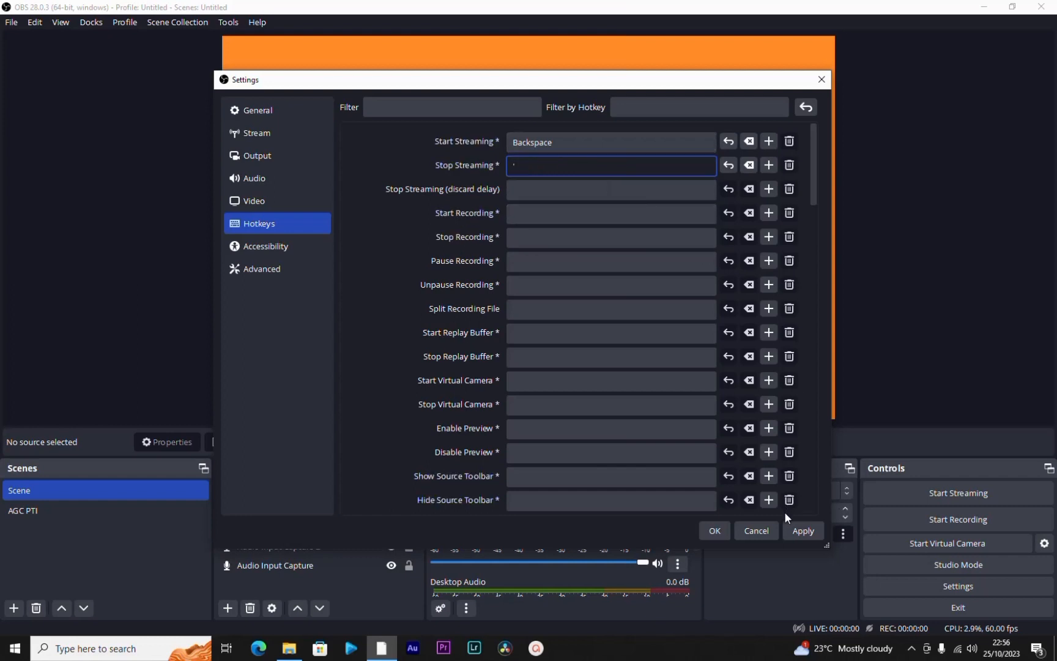
Step: Examine the Accessibility colours and the Advanced settings, including stream delay, automatic reconnect and network options, and close the settings without saving
left_click(284, 248)
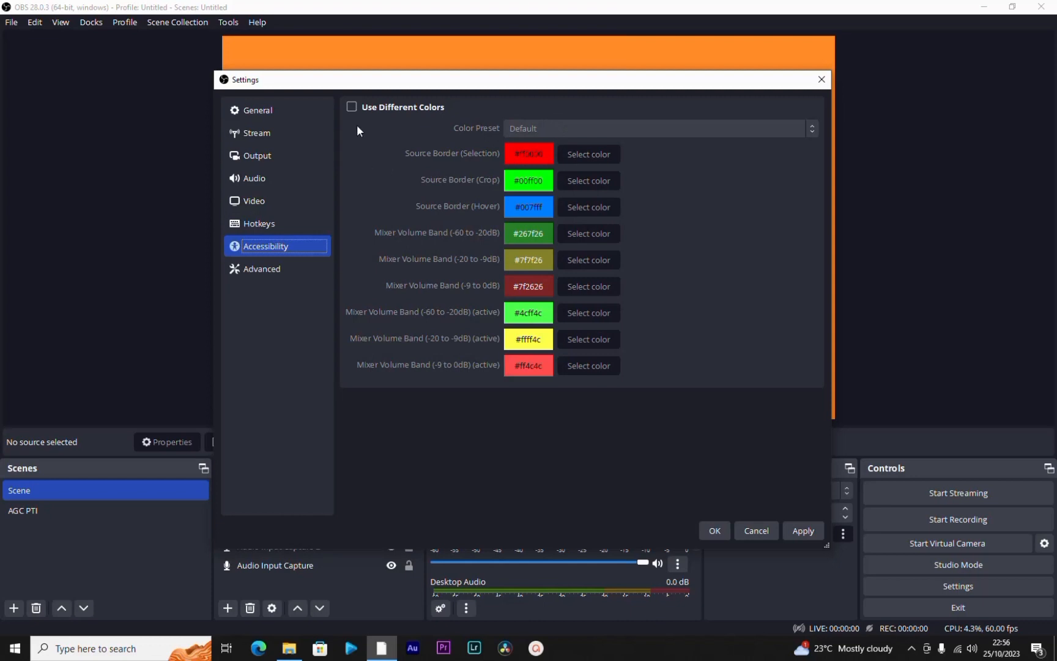
left_click(294, 270)
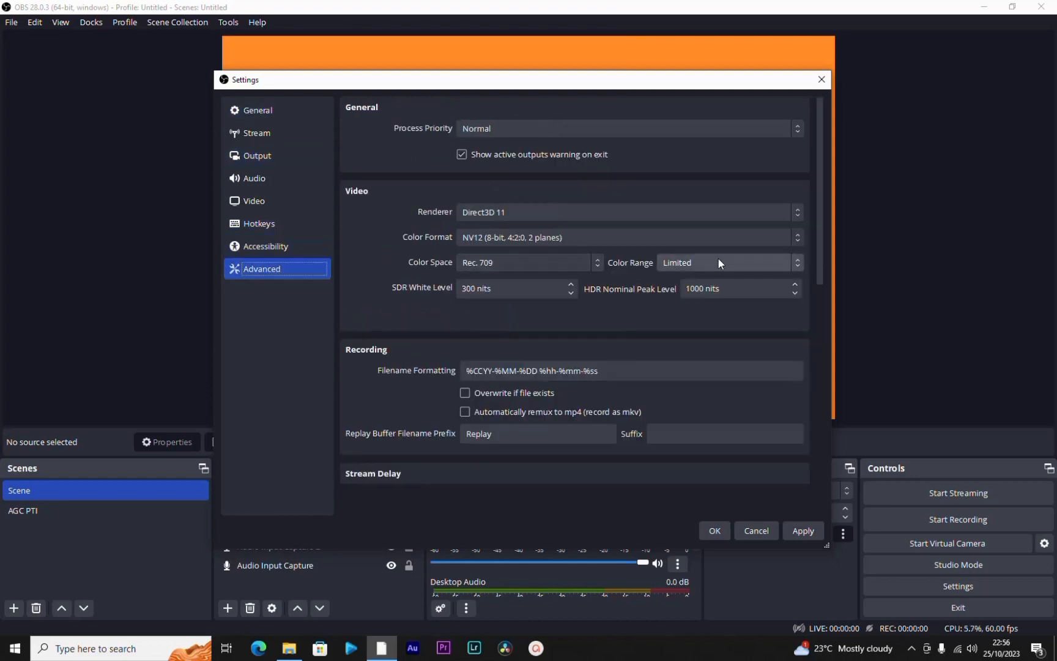
left_click_drag(823, 279, 815, 385)
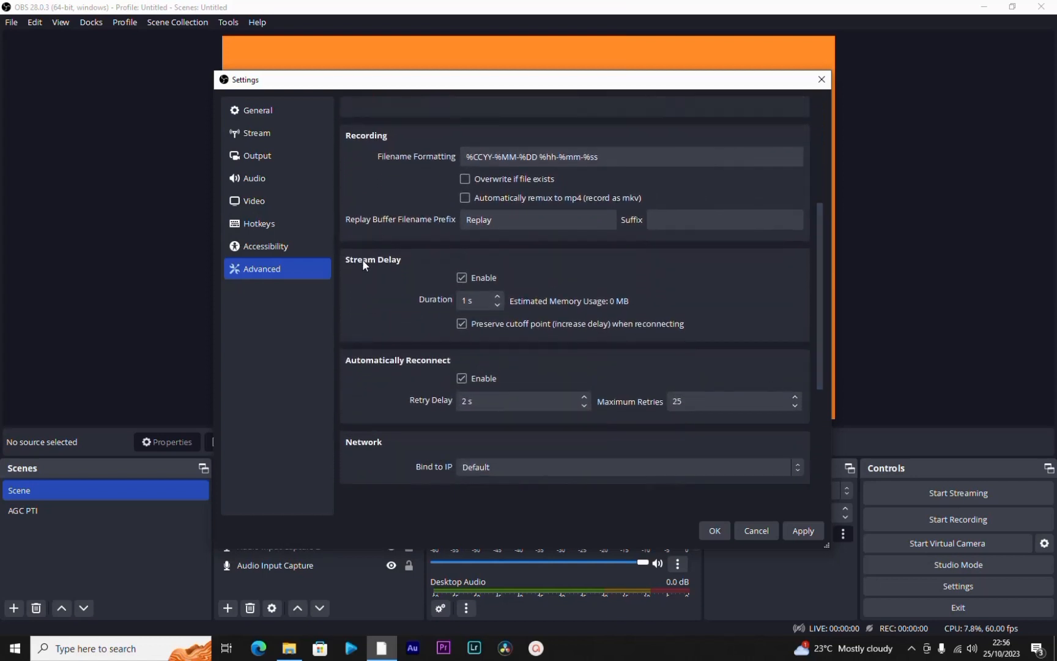
left_click(472, 300)
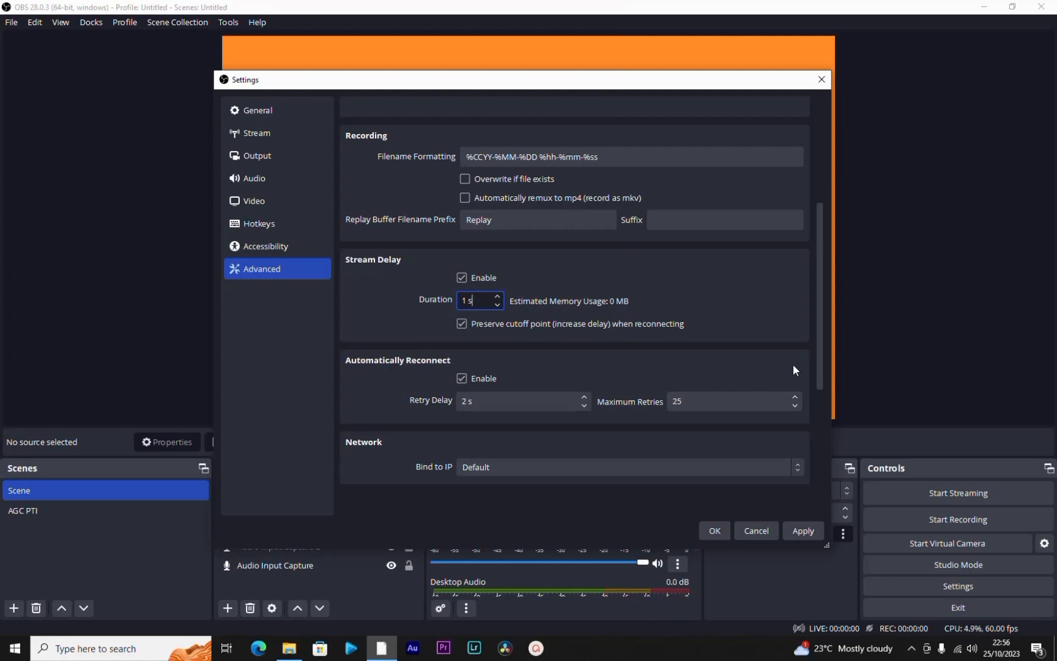
left_click_drag(821, 369, 813, 474)
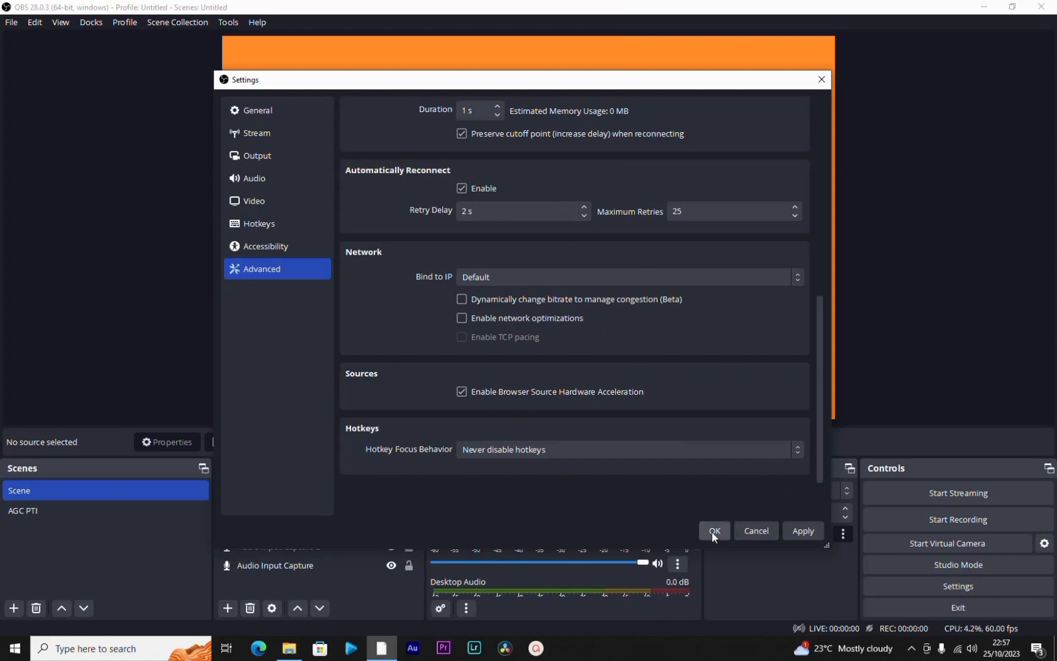
left_click(755, 531)
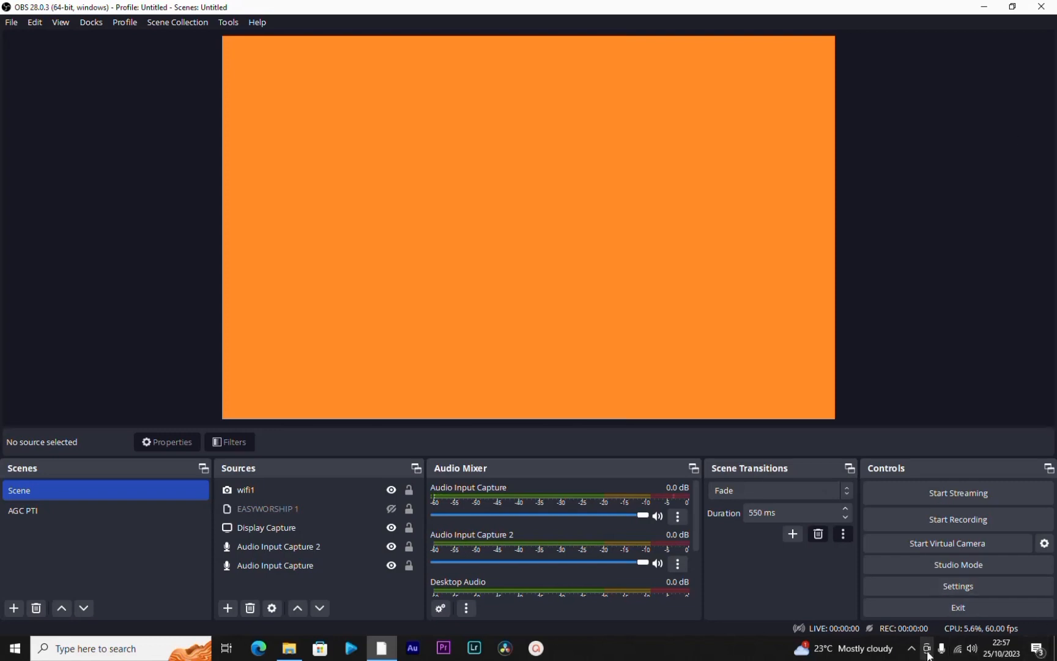
Step: Dock the Windows taskbar along the right edge of the screen and bring up the screen recorder's Recording Toolbar
left_click_drag(752, 648, 1054, 530)
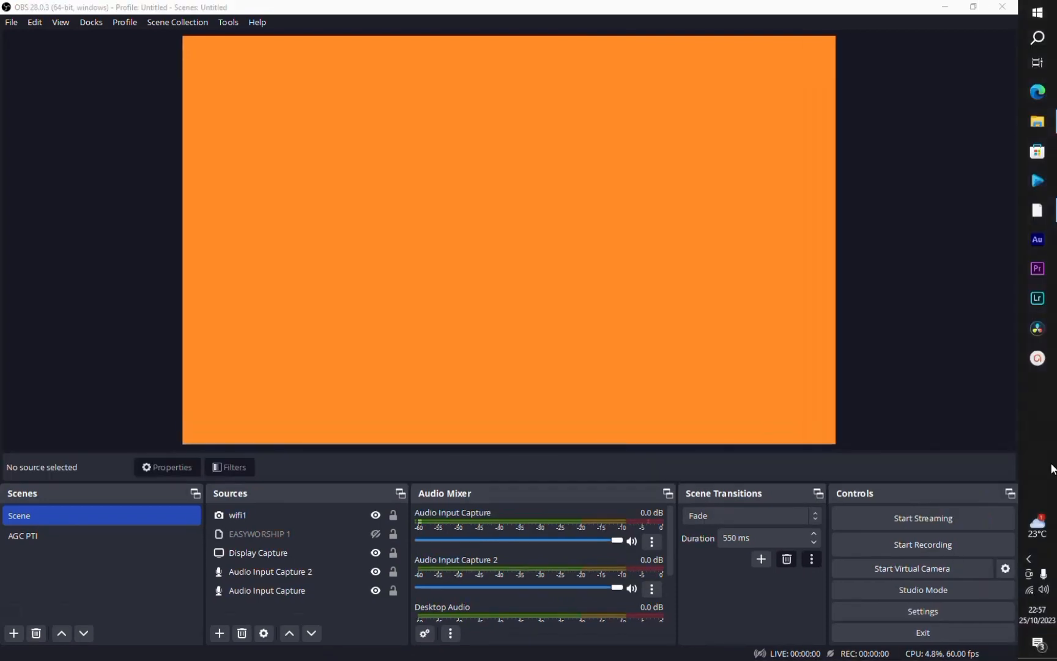
left_click(1030, 559)
left_click(981, 584)
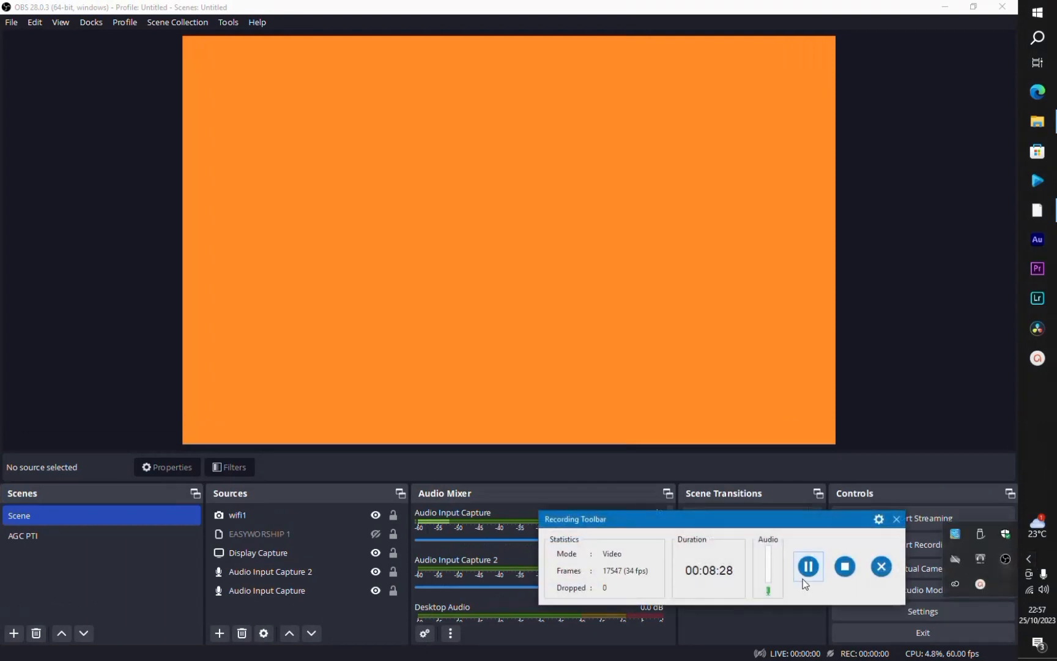